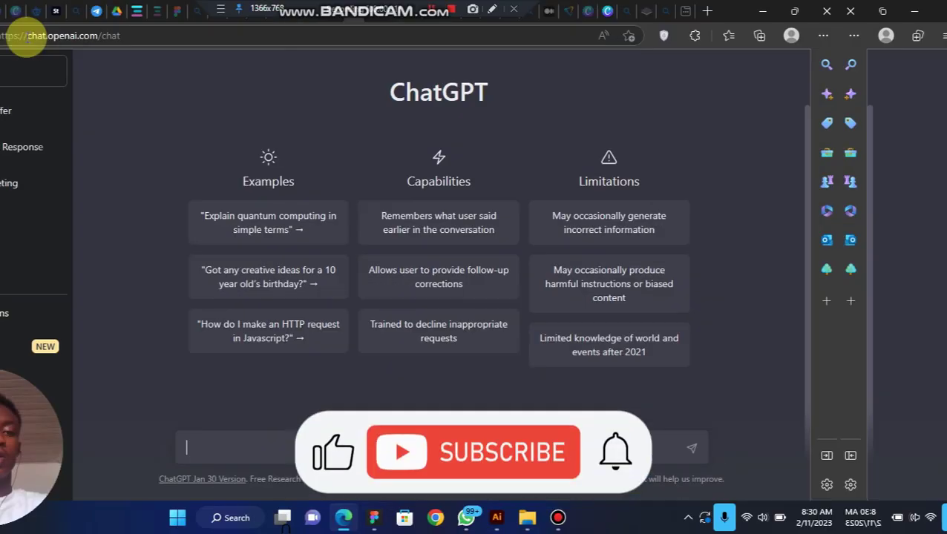
# Step: Return to the ChatGPT start page, review Figma's User Flow banner, then minimize Figma
pyautogui.moveTo(28, 35); pyautogui.dragTo(99, 36)
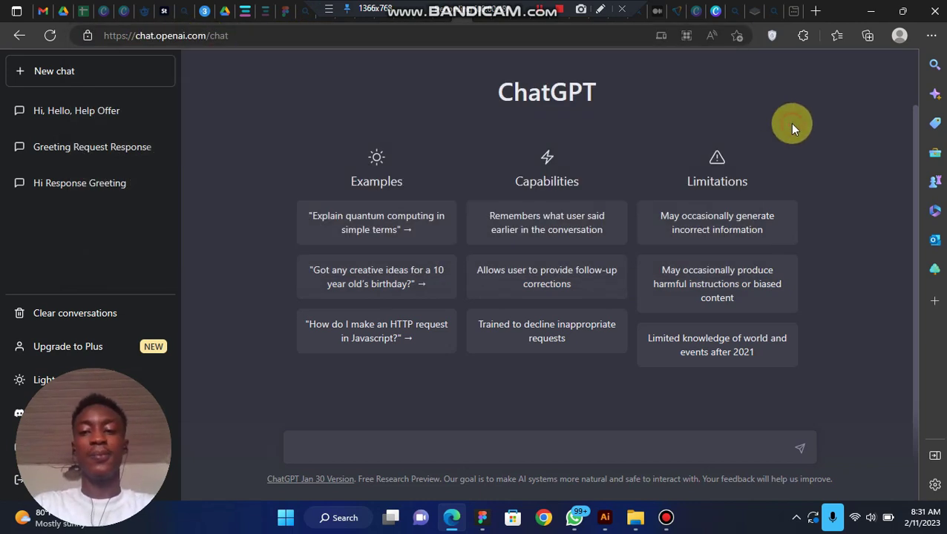
pyautogui.click(790, 124)
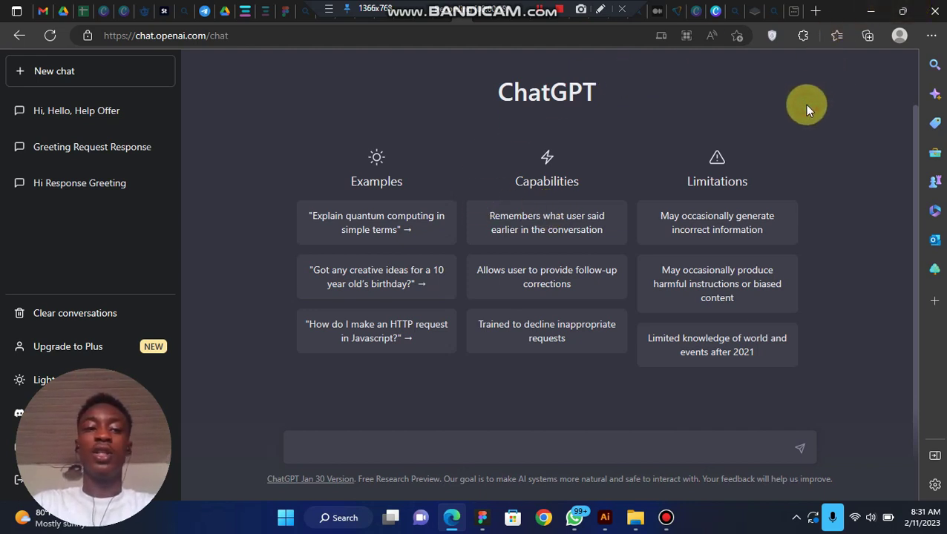
pyautogui.click(868, 9)
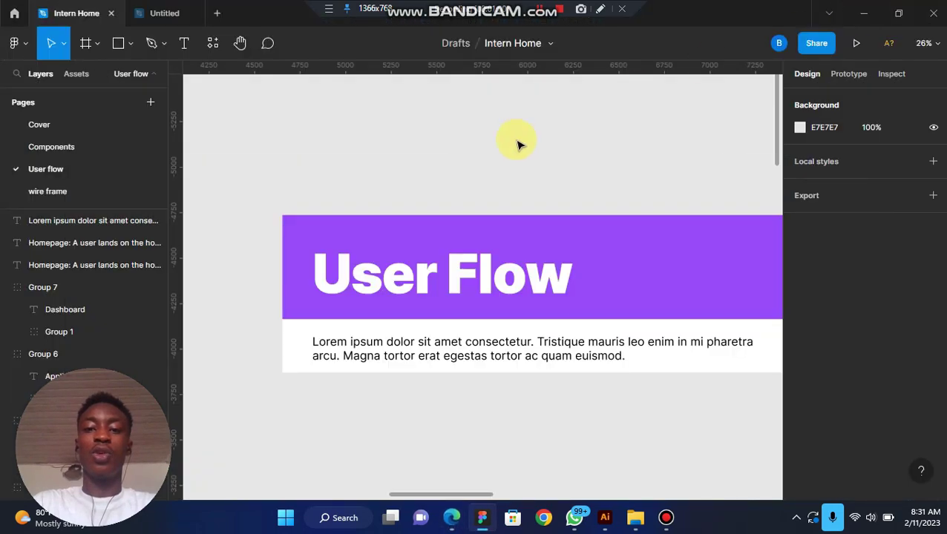
pyautogui.scroll(3, 336, 359)
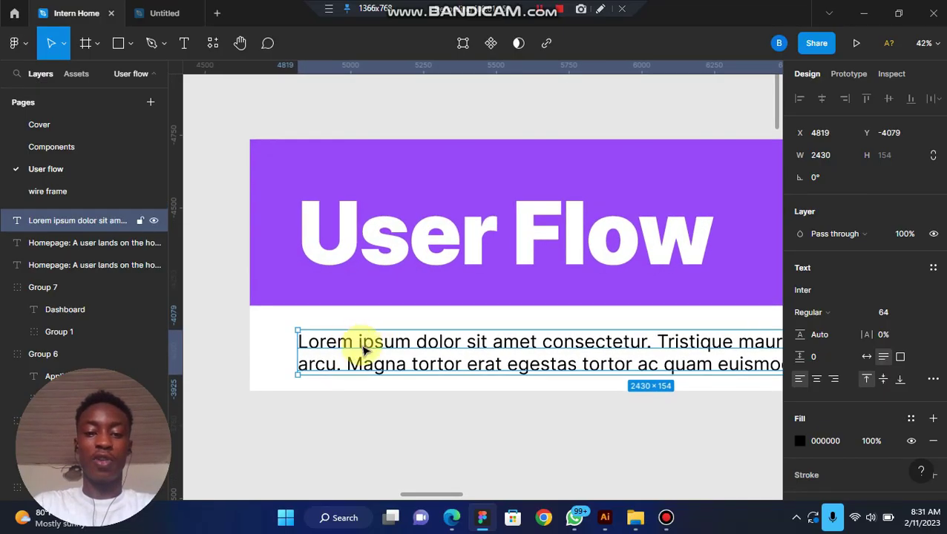
pyautogui.scroll(-2, 385, 354)
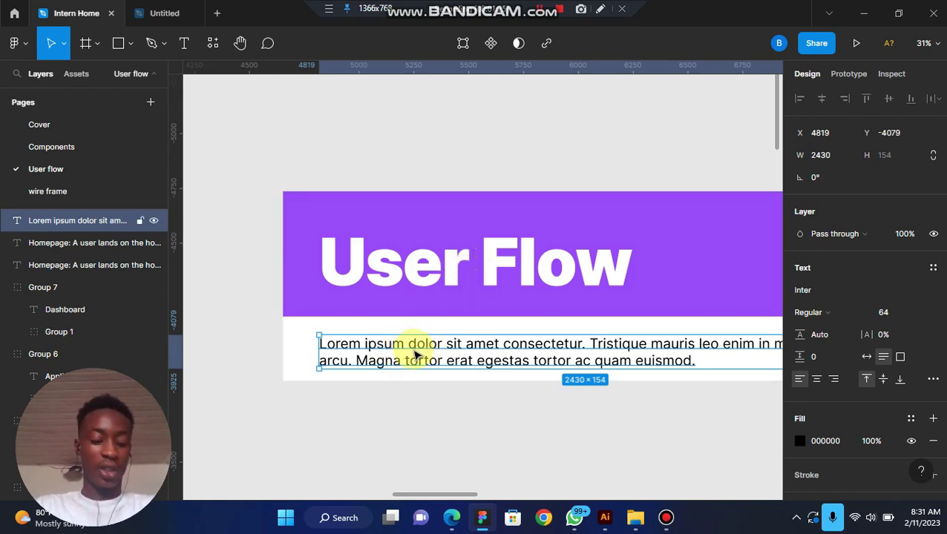
pyautogui.scroll(3, 416, 356)
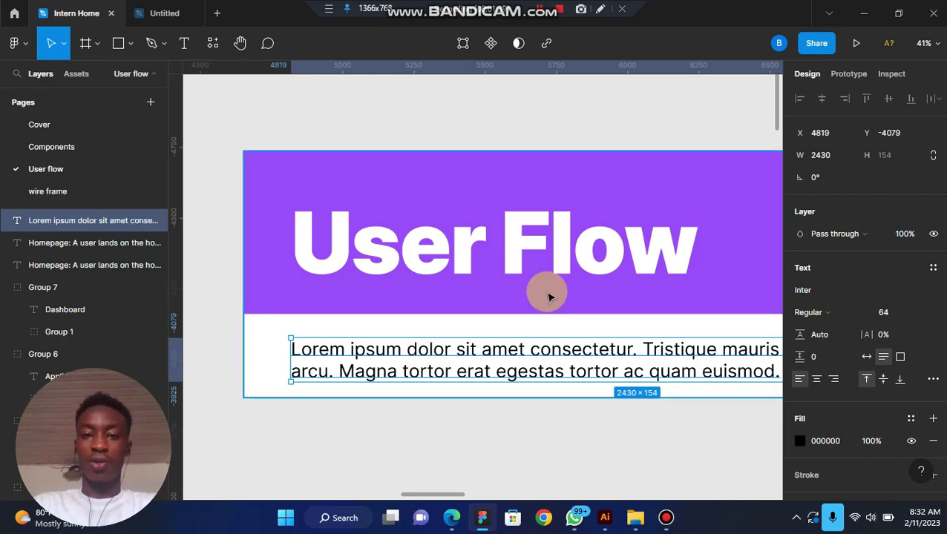
pyautogui.click(853, 8)
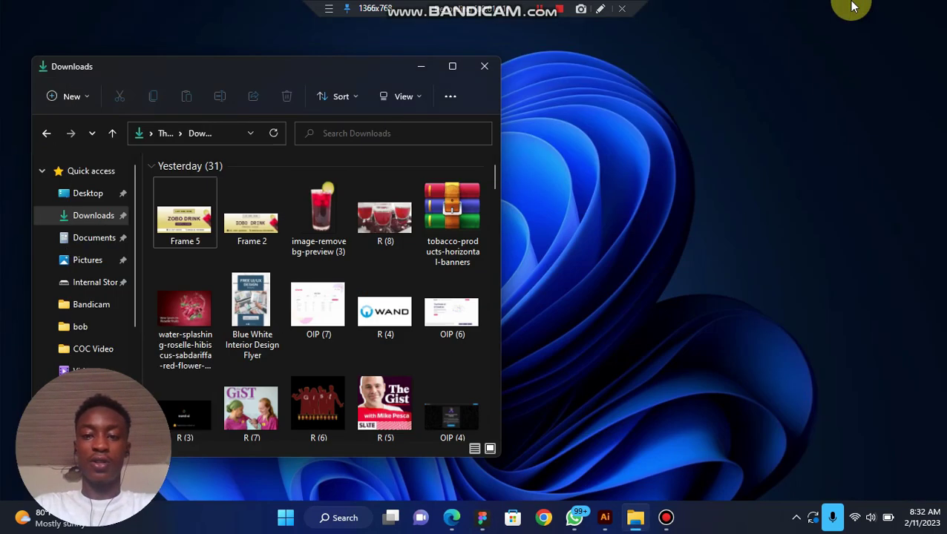
# Step: Send ChatGPT the prompt 'Write copy for a bank's main page.' after accepting Grammarly's fixes
pyautogui.click(450, 518)
pyautogui.click(435, 447)
pyautogui.write('Write')
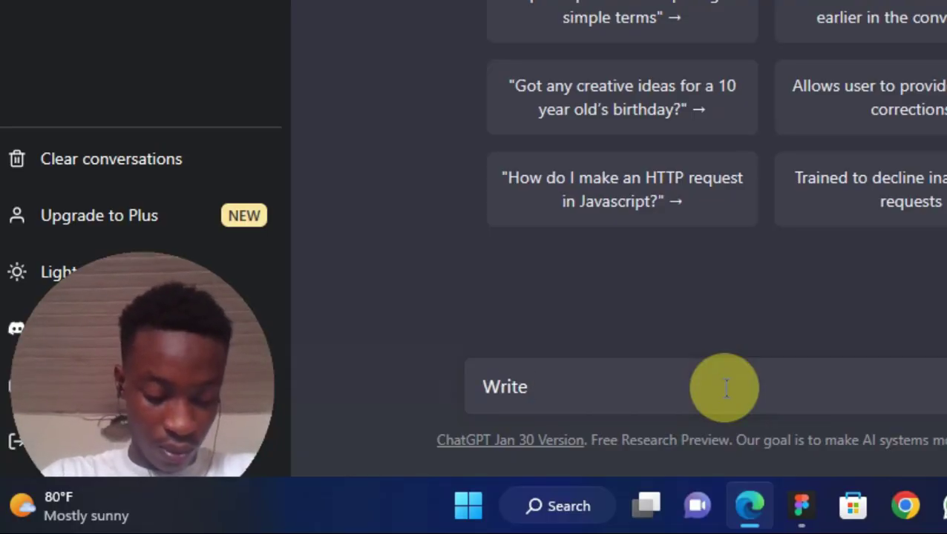
pyautogui.write('  copy')
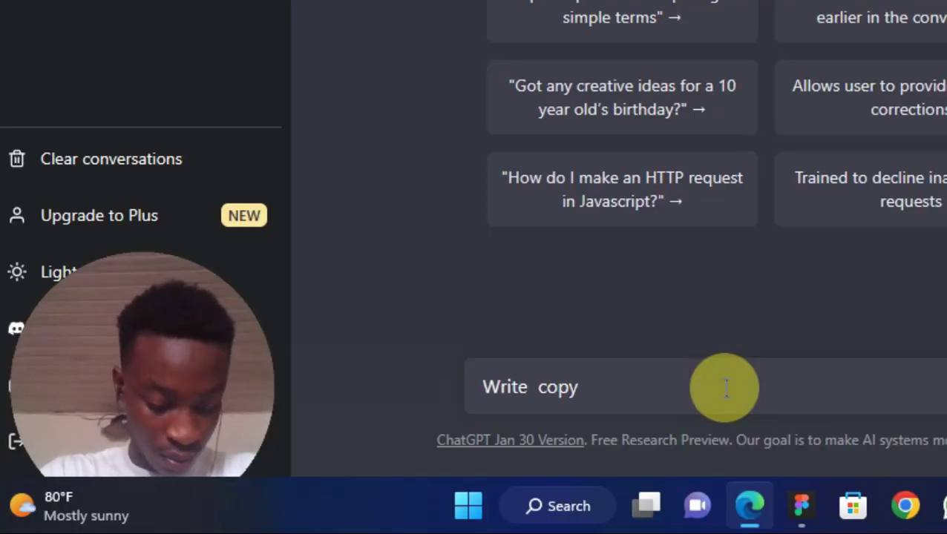
pyautogui.write(' for a bank')
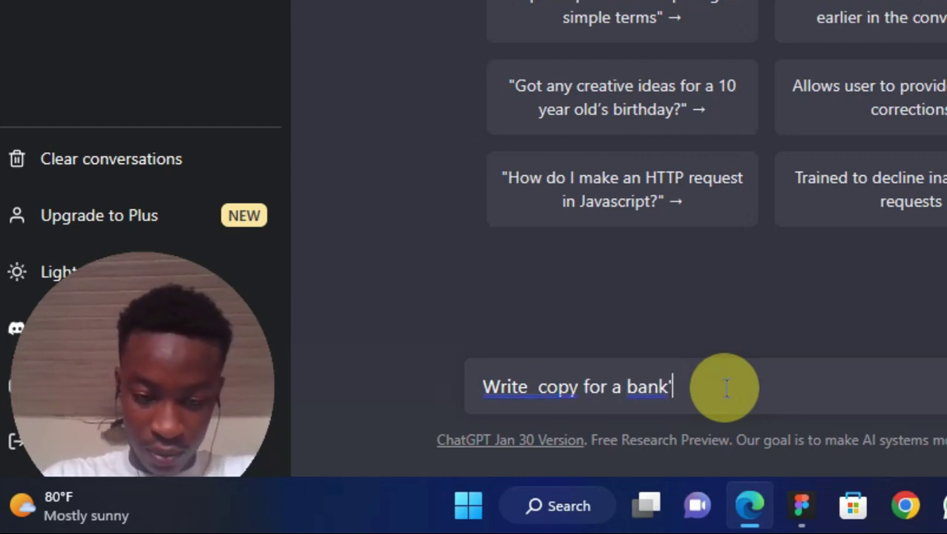
pyautogui.write("'s main page")
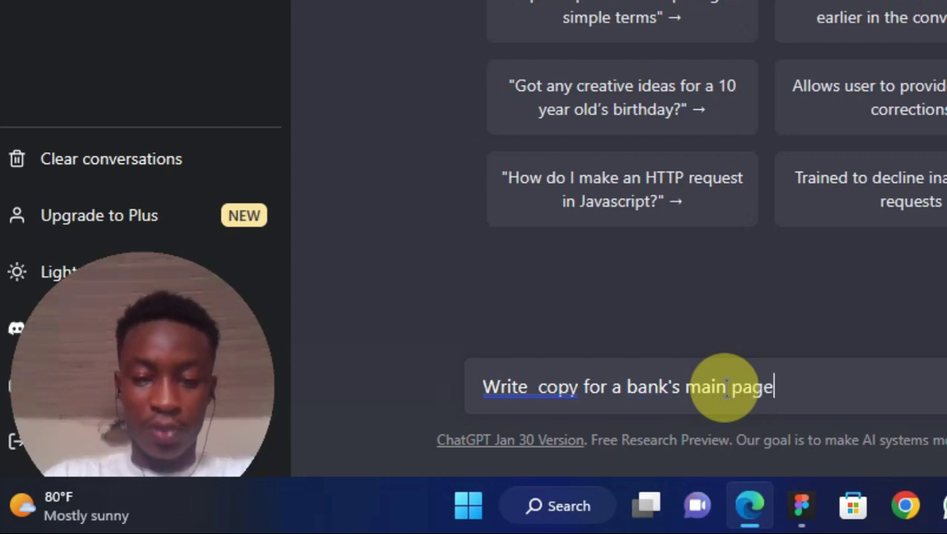
pyautogui.moveTo(533, 393)
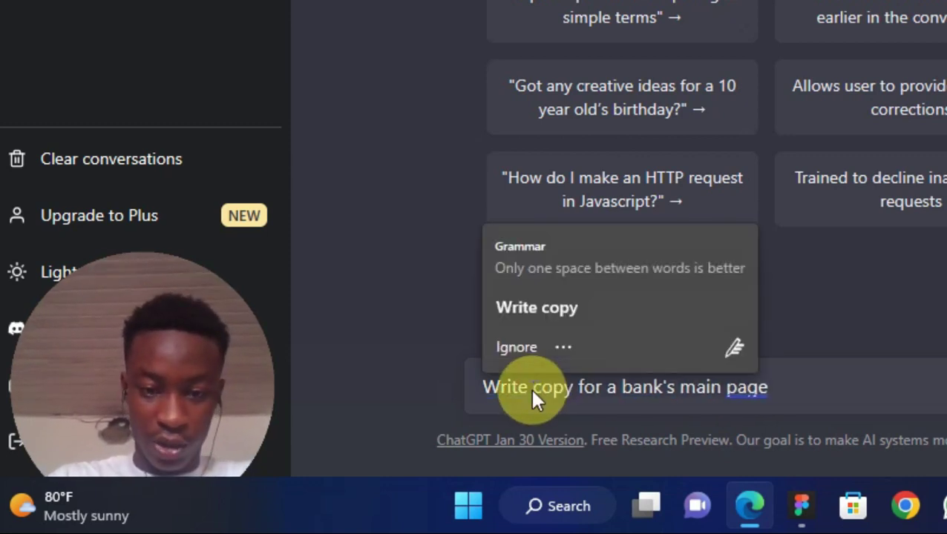
pyautogui.click(536, 309)
pyautogui.moveTo(751, 391)
pyautogui.click(812, 276)
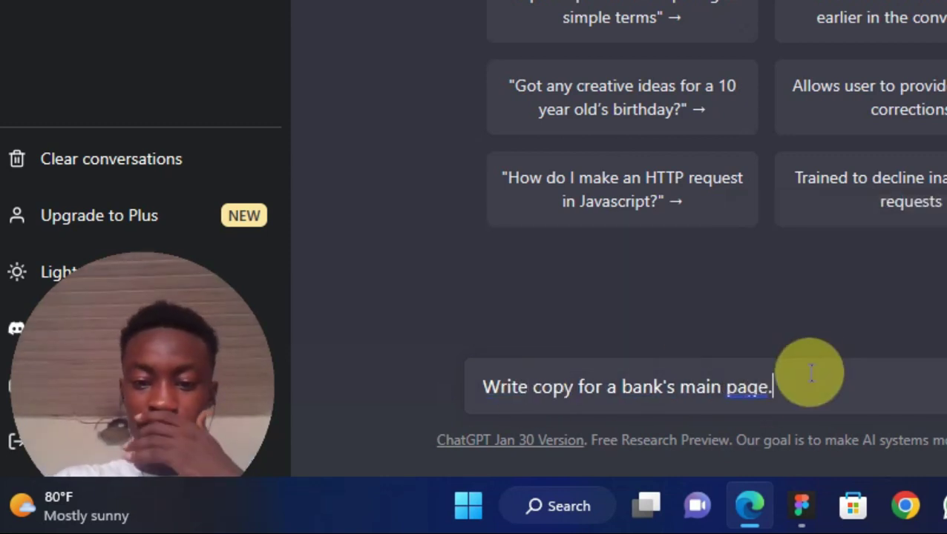
pyautogui.press('Return')
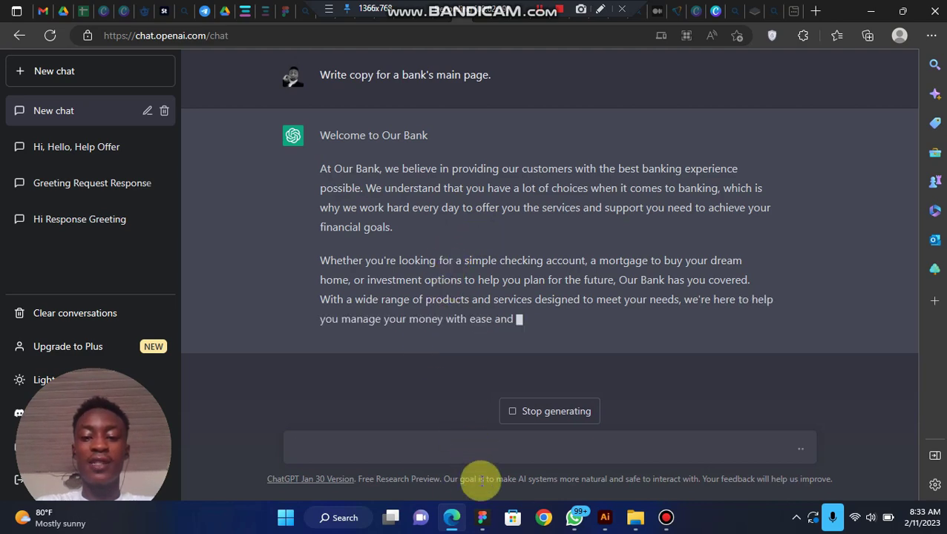
# Step: After a quick look at Figma, ask ChatGPT to 'Make it two lines' for the bank copy
pyautogui.click(482, 517)
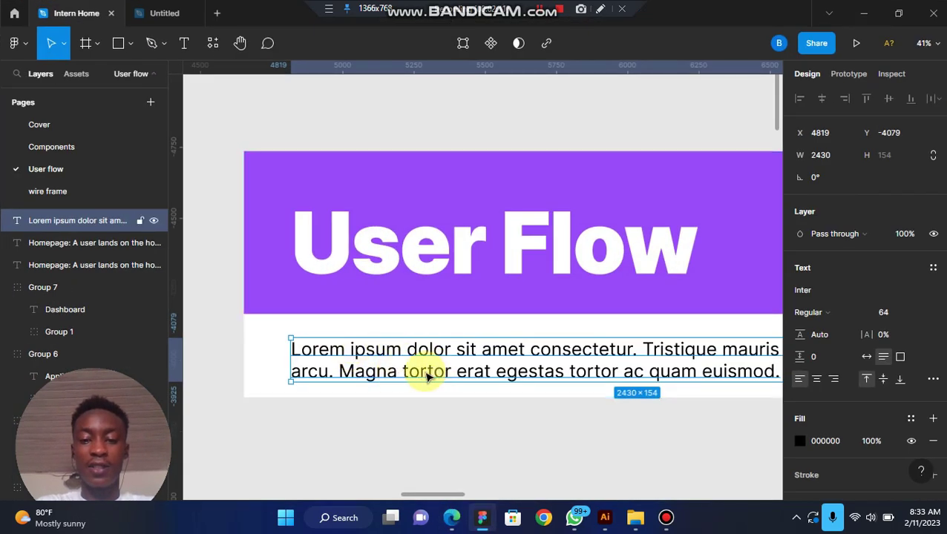
pyautogui.click(861, 16)
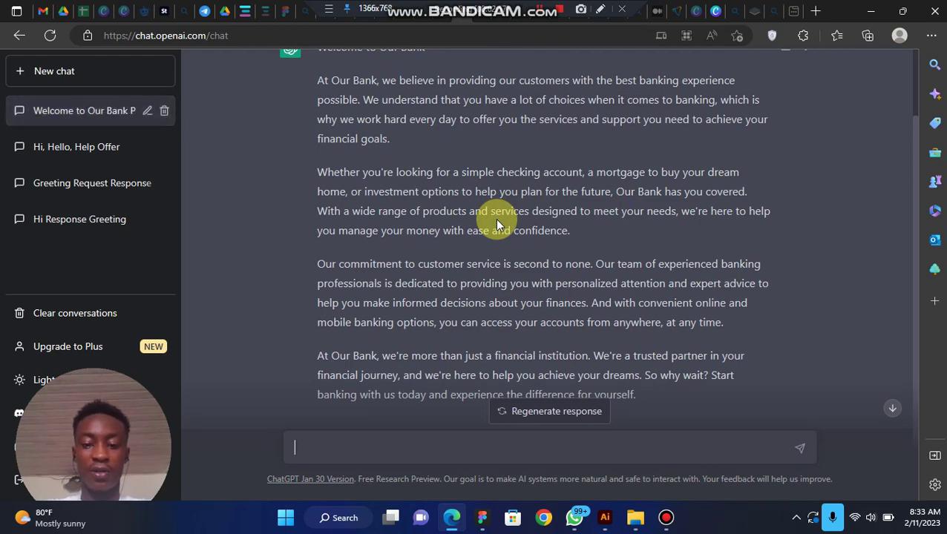
pyautogui.scroll(-1, 536, 315)
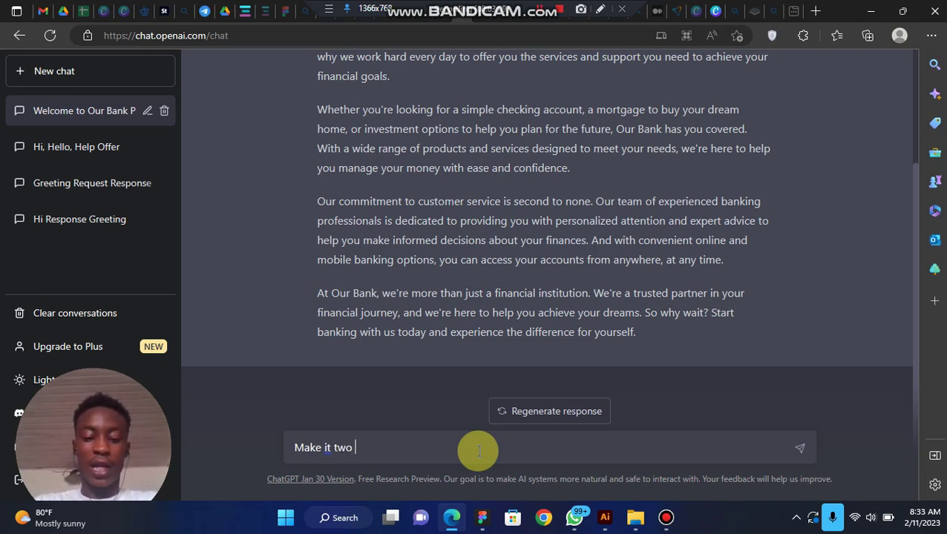
pyautogui.press('Return')
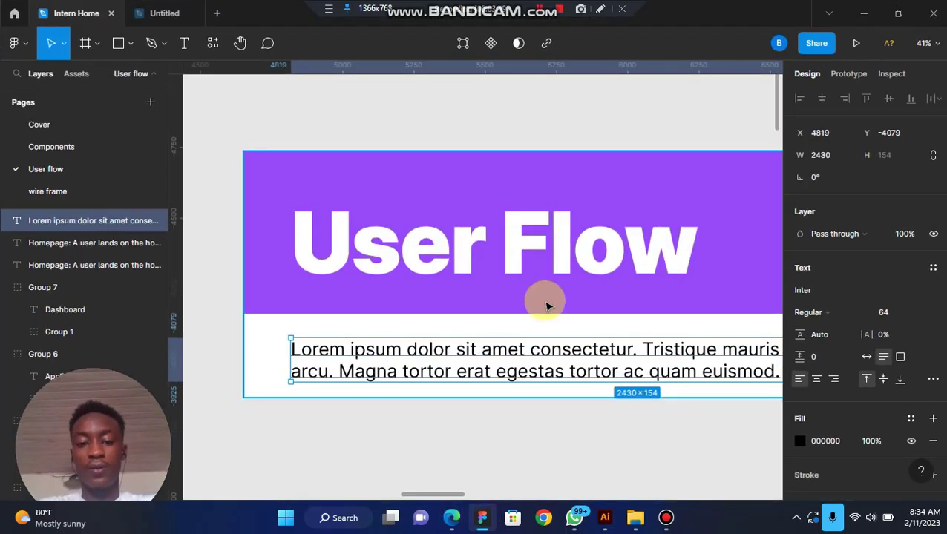
# Step: Deselect the lorem text on Figma's User Flow canvas, then minimize Figma
pyautogui.scroll(-3, 545, 300)
pyautogui.hscroll(3, 545, 297)
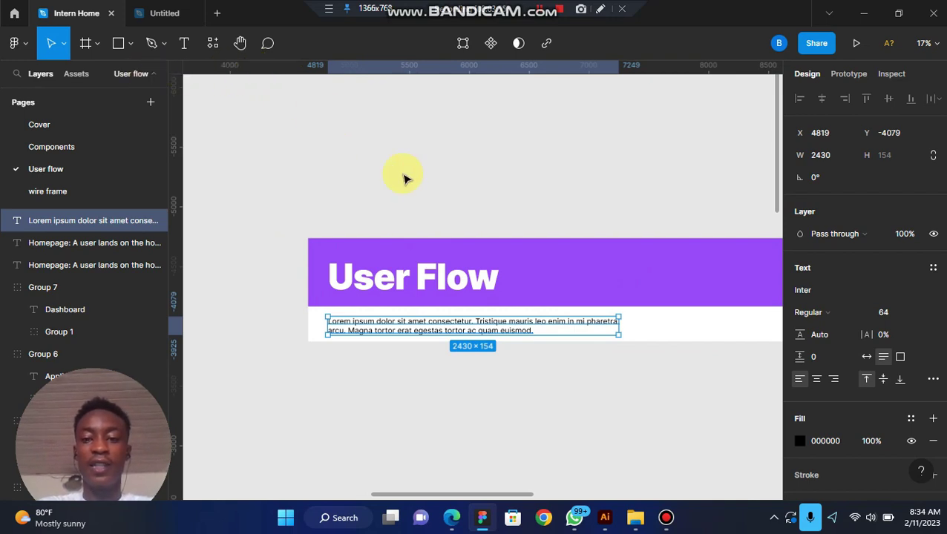
pyautogui.click(382, 222)
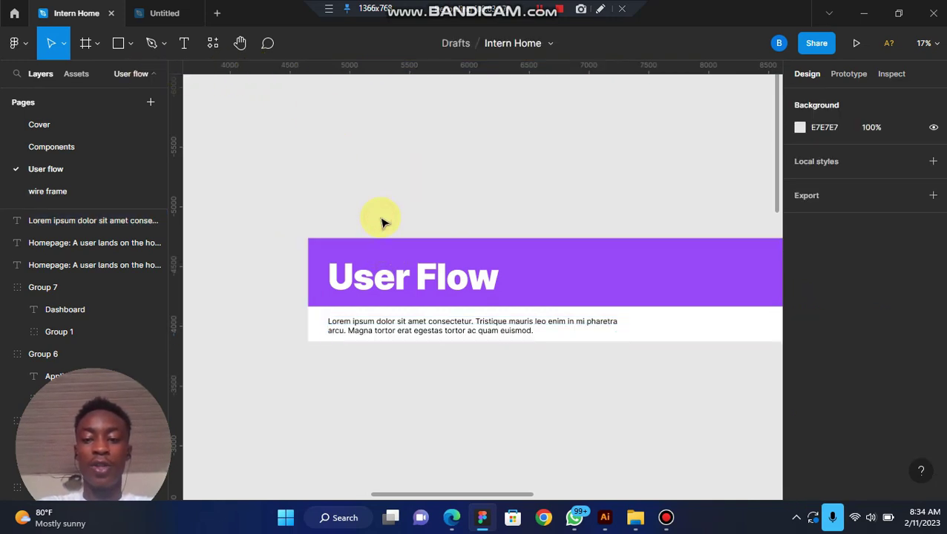
pyautogui.scroll(4, 390, 332)
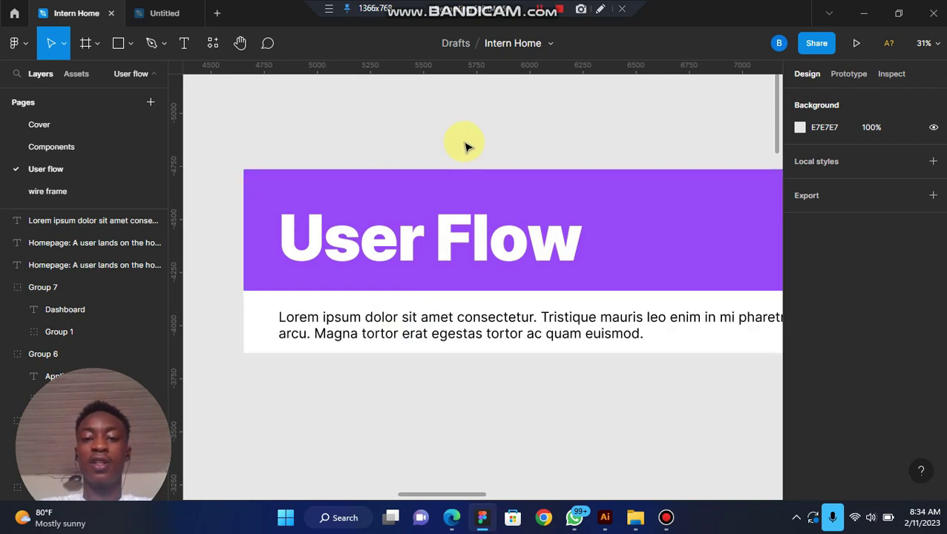
pyautogui.click(865, 10)
# Step: Start typing the prompt 'Create a user flow' in the ChatGPT message box
pyautogui.click(383, 448)
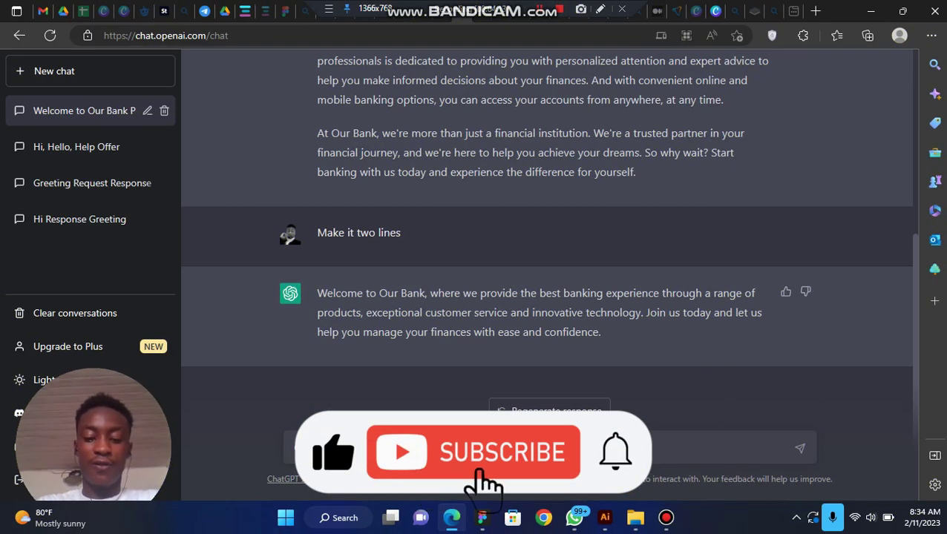
pyautogui.write('Create a user flow for an intern website')
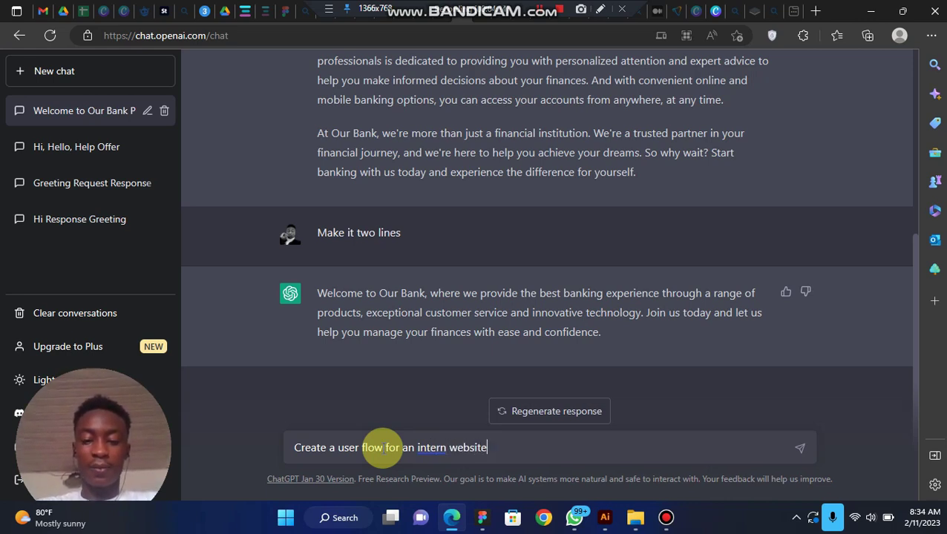
# Step: Send the prompt 'Create a user flow for an intern website'
pyautogui.press('Return')
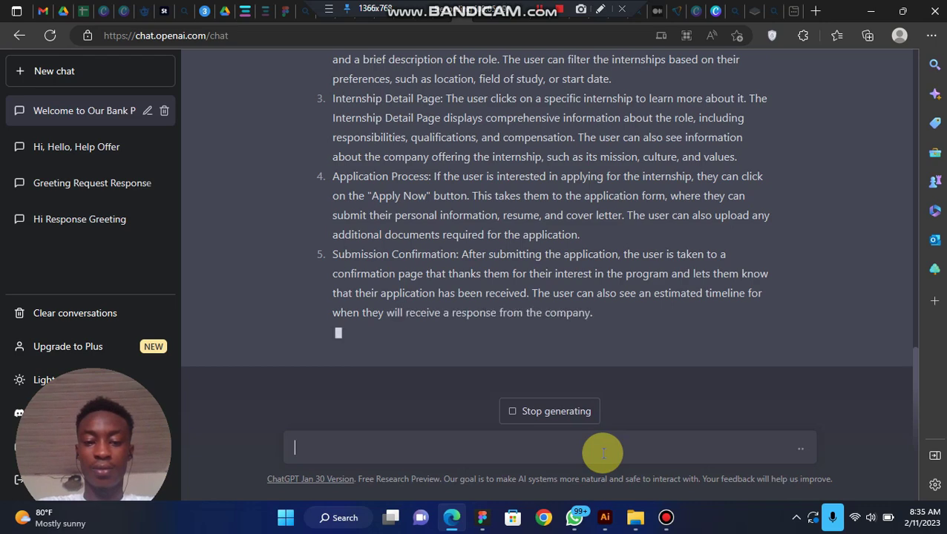
# Step: Scroll through the seven-step internship user flow, from Homepage to Notification Center
pyautogui.scroll(1, 541, 281)
pyautogui.scroll(5, 541, 281)
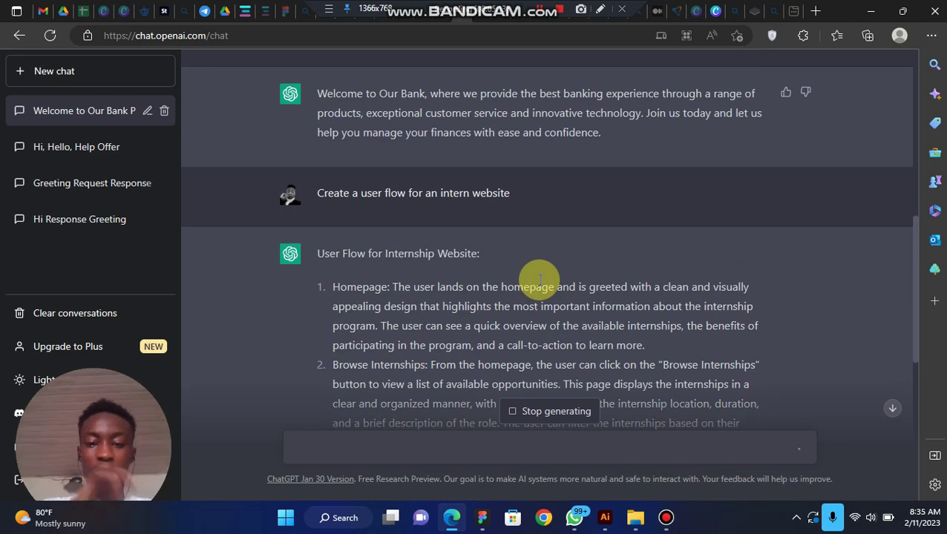
pyautogui.scroll(-2, 454, 279)
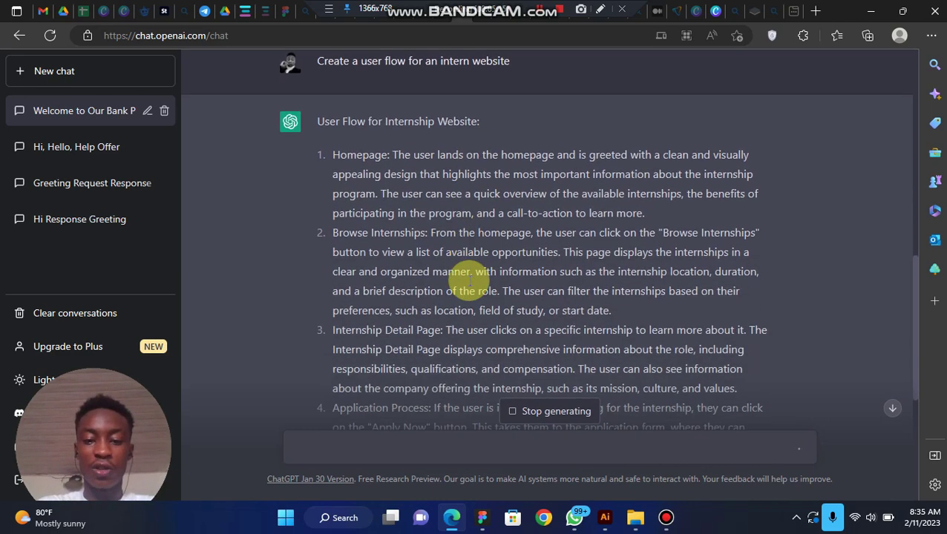
pyautogui.scroll(-1, 430, 236)
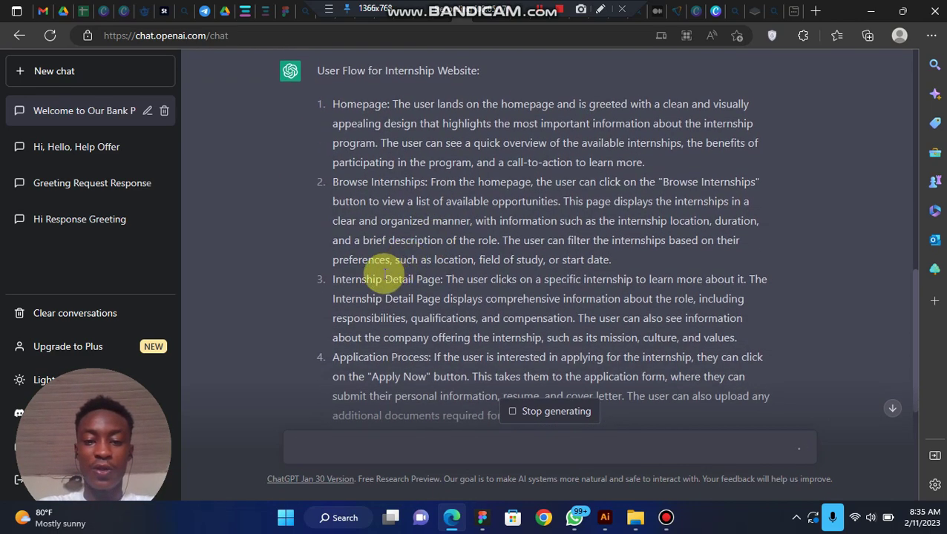
pyautogui.scroll(-1, 367, 295)
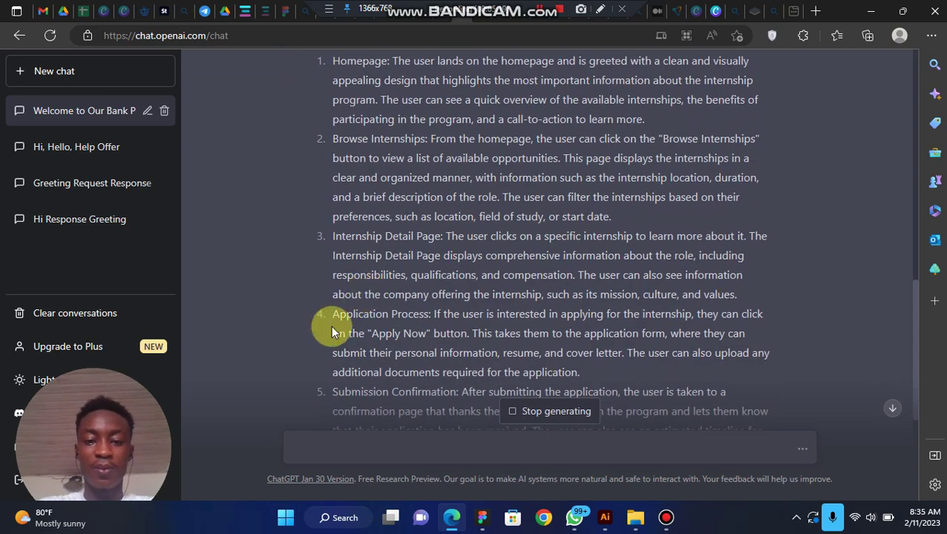
pyautogui.scroll(-2, 332, 323)
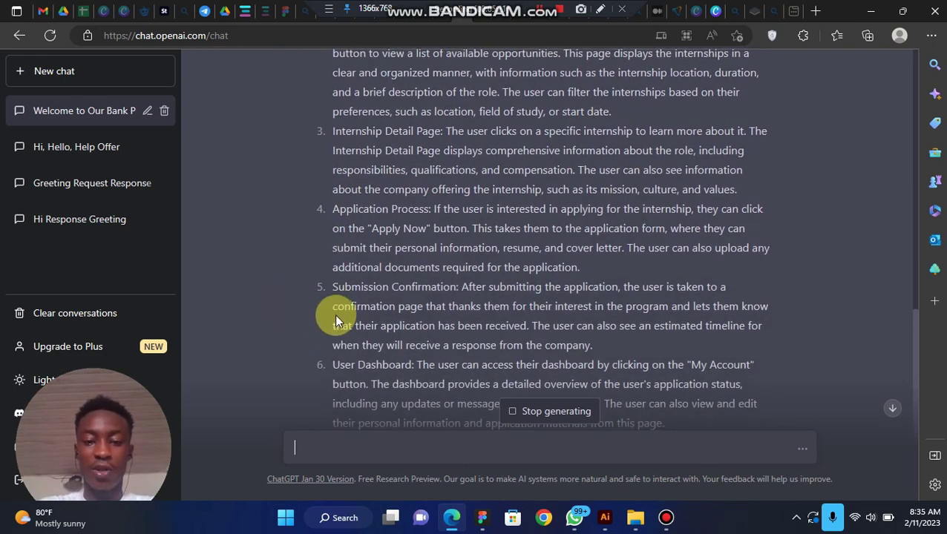
pyautogui.scroll(-1, 342, 311)
pyautogui.scroll(-1, 415, 238)
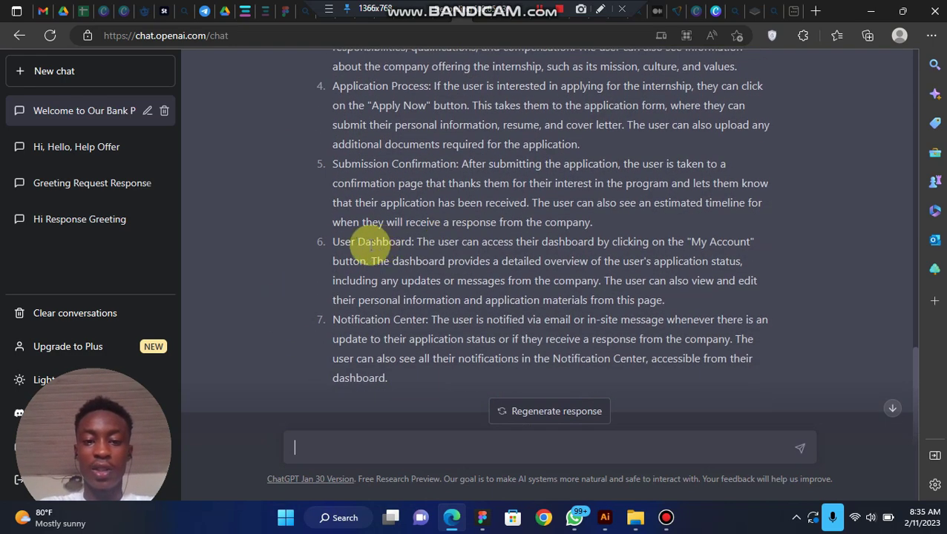
pyautogui.scroll(-1, 412, 236)
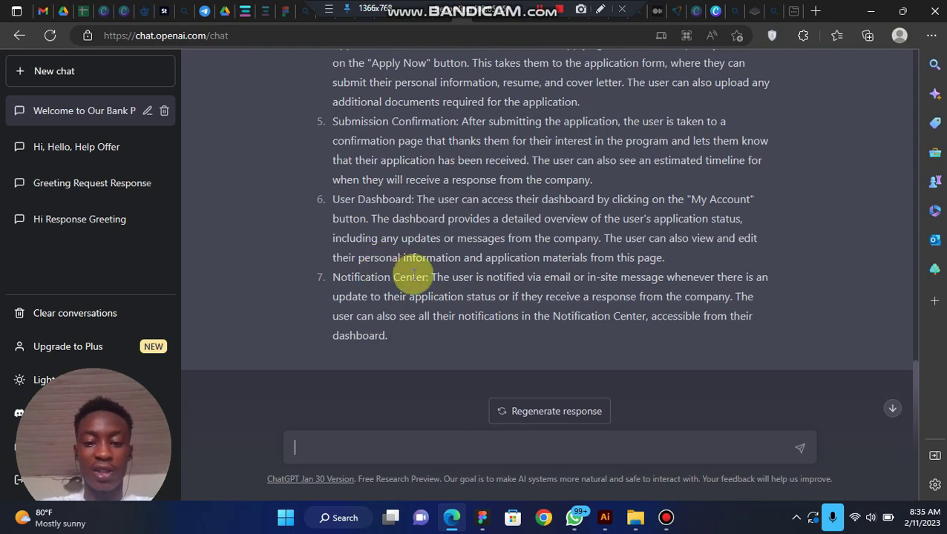
pyautogui.scroll(12, 412, 275)
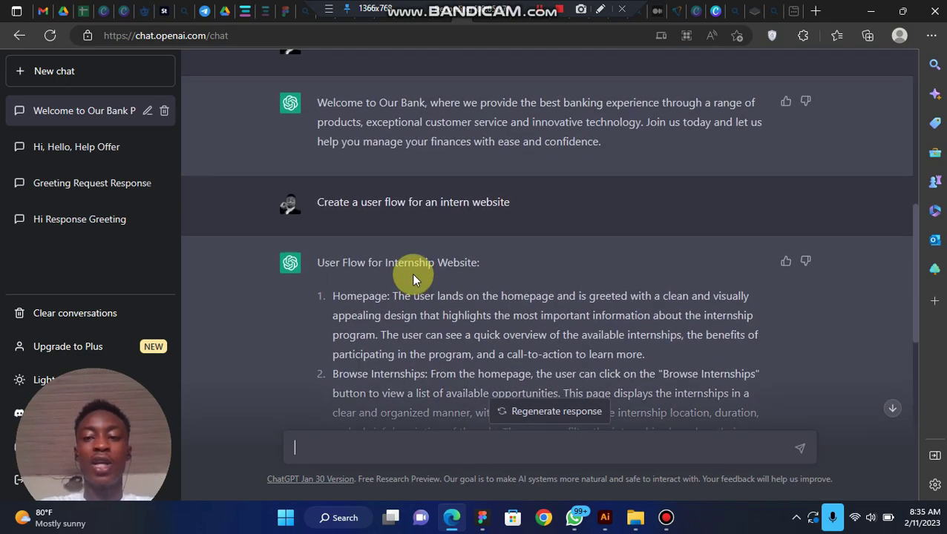
pyautogui.scroll(-15, 411, 273)
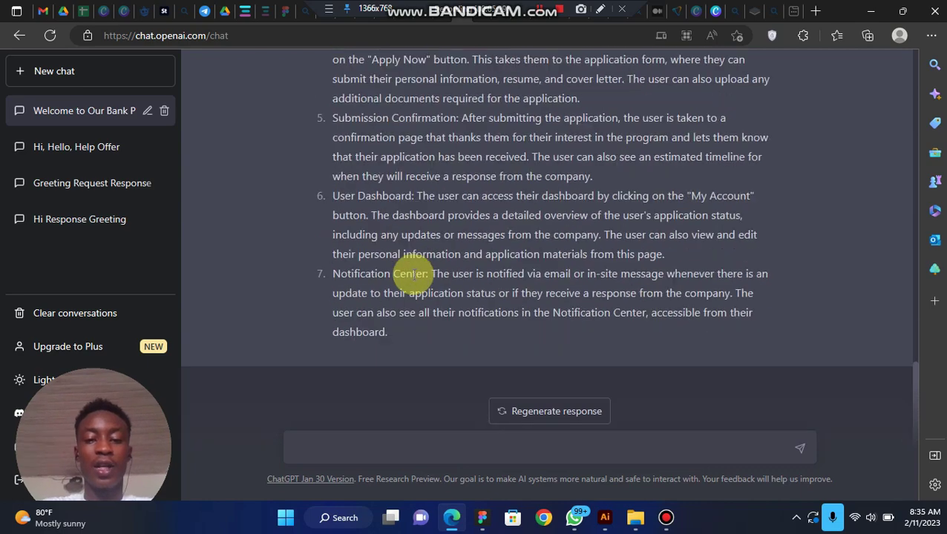
pyautogui.scroll(8, 413, 275)
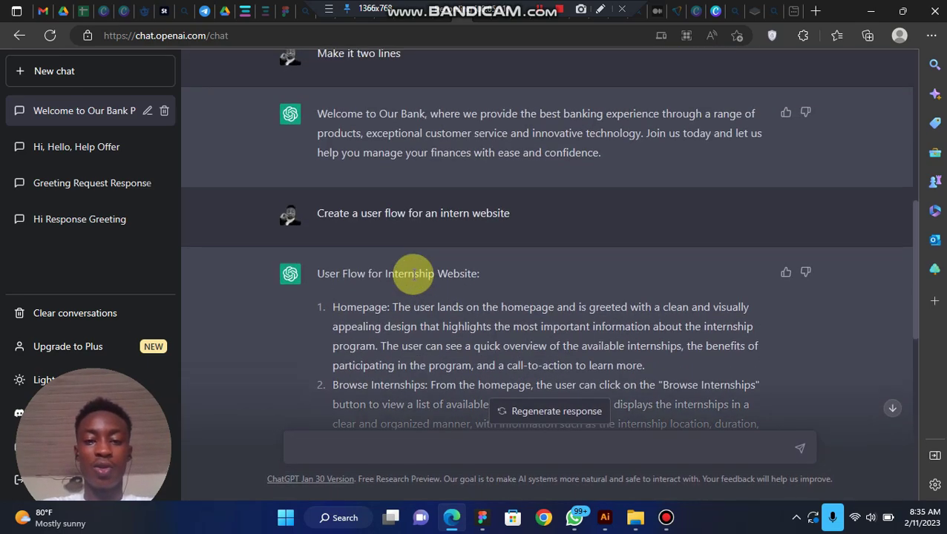
pyautogui.scroll(-2, 413, 275)
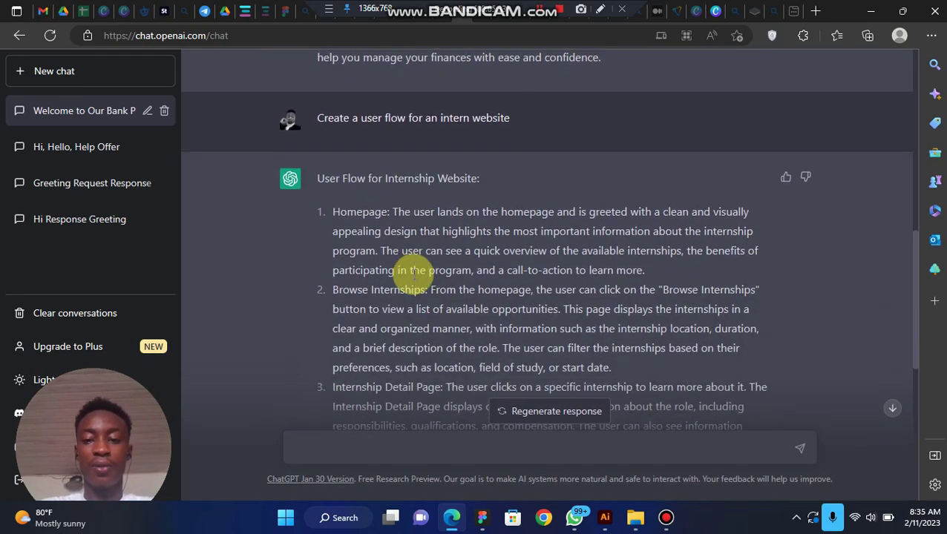
pyautogui.scroll(-3, 412, 274)
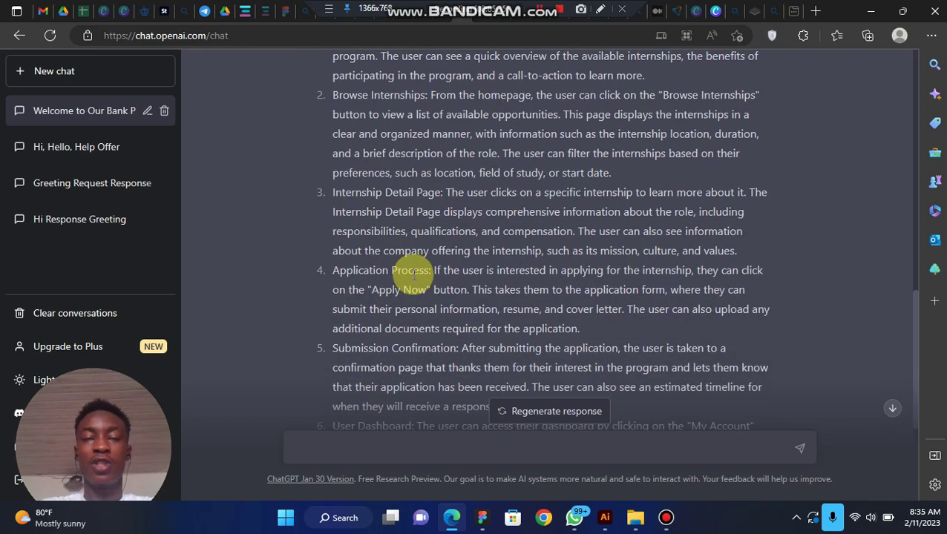
pyautogui.scroll(5, 413, 275)
pyautogui.scroll(-3, 412, 275)
pyautogui.scroll(1, 394, 260)
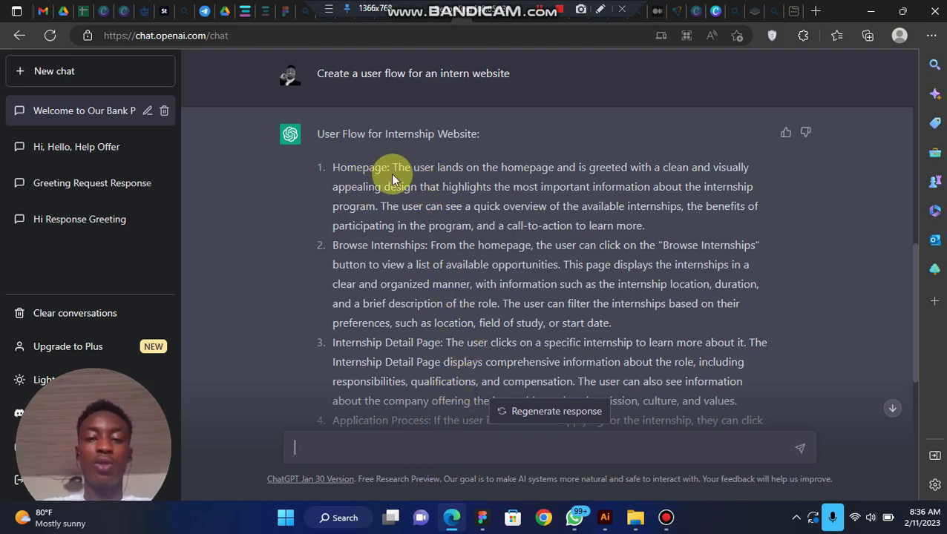
pyautogui.scroll(-1, 391, 174)
pyautogui.scroll(-3, 412, 214)
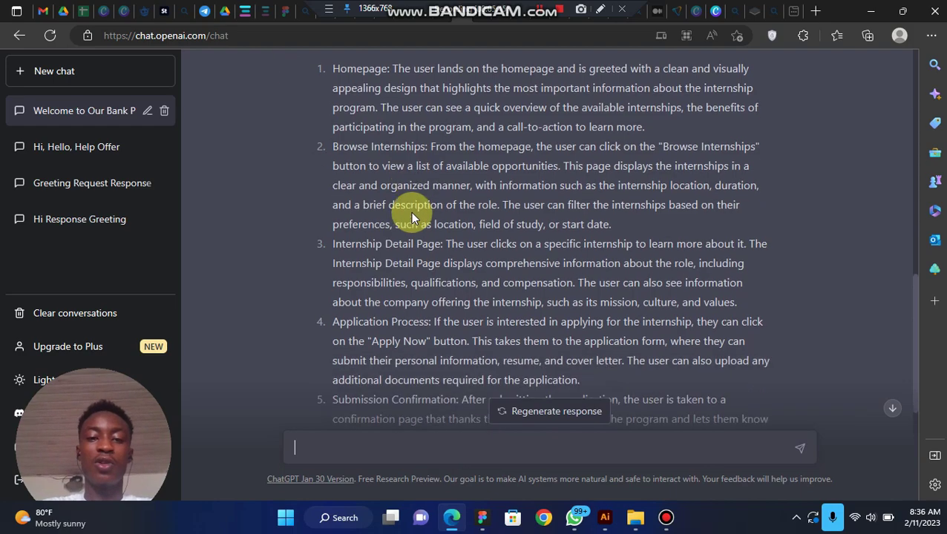
pyautogui.scroll(-1, 412, 213)
pyautogui.scroll(6, 411, 213)
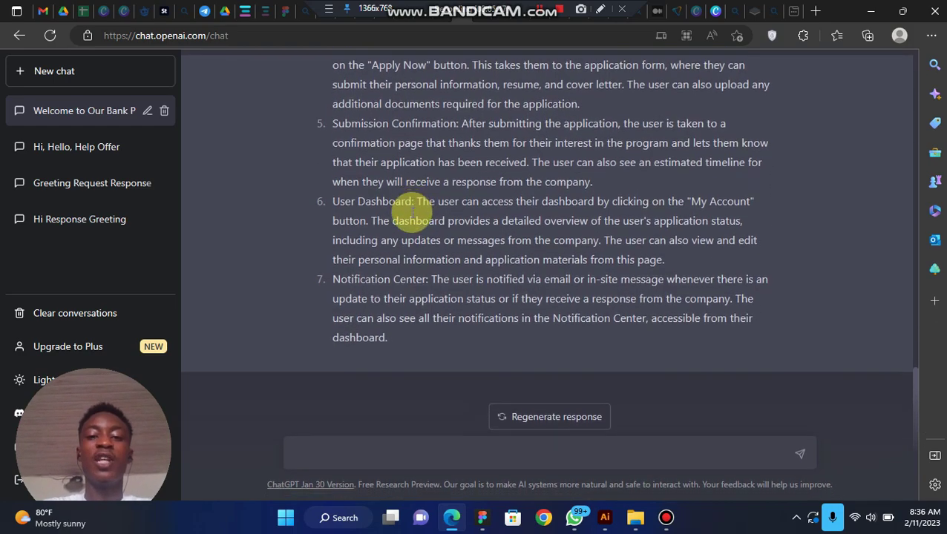
pyautogui.scroll(2, 410, 212)
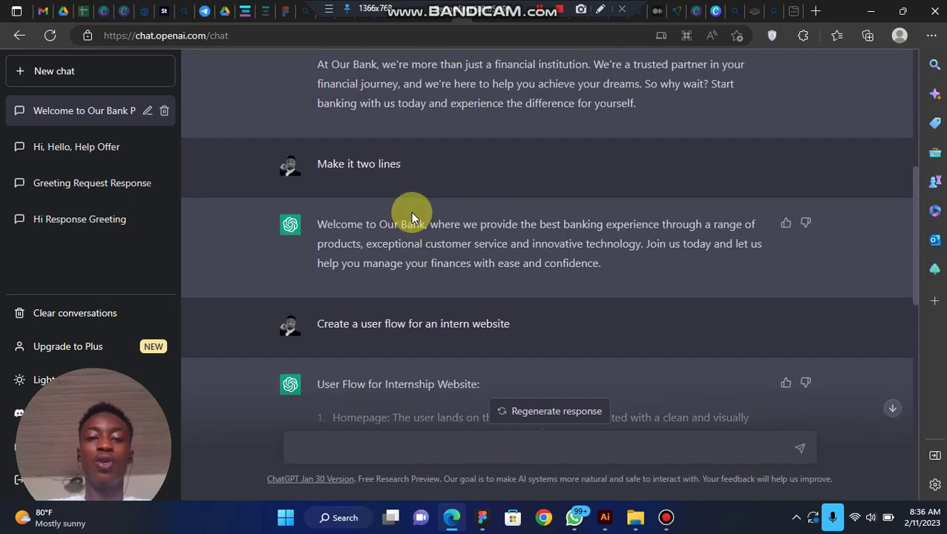
pyautogui.scroll(4, 411, 215)
pyautogui.scroll(1, 412, 215)
pyautogui.scroll(-5, 412, 213)
pyautogui.scroll(1, 410, 212)
pyautogui.scroll(-9, 410, 212)
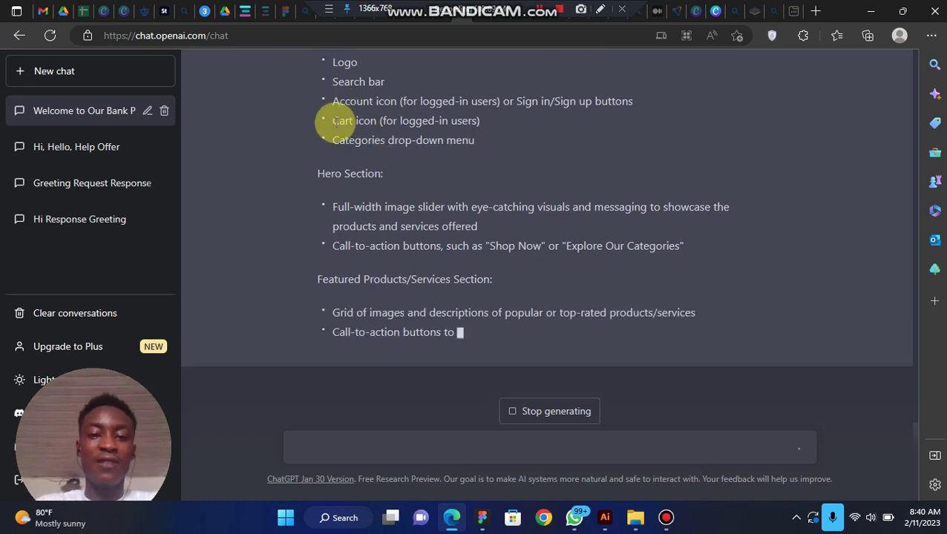
# Step: Read the B2C layout's final Top Categories, Why Choose Us, Footer and summary sections
pyautogui.scroll(1, 332, 122)
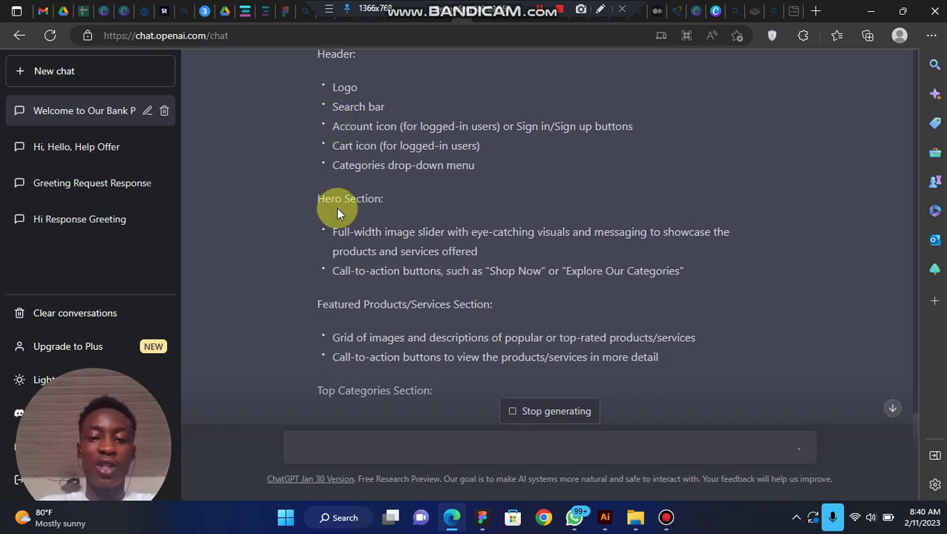
pyautogui.scroll(-1, 336, 207)
pyautogui.scroll(-3, 345, 277)
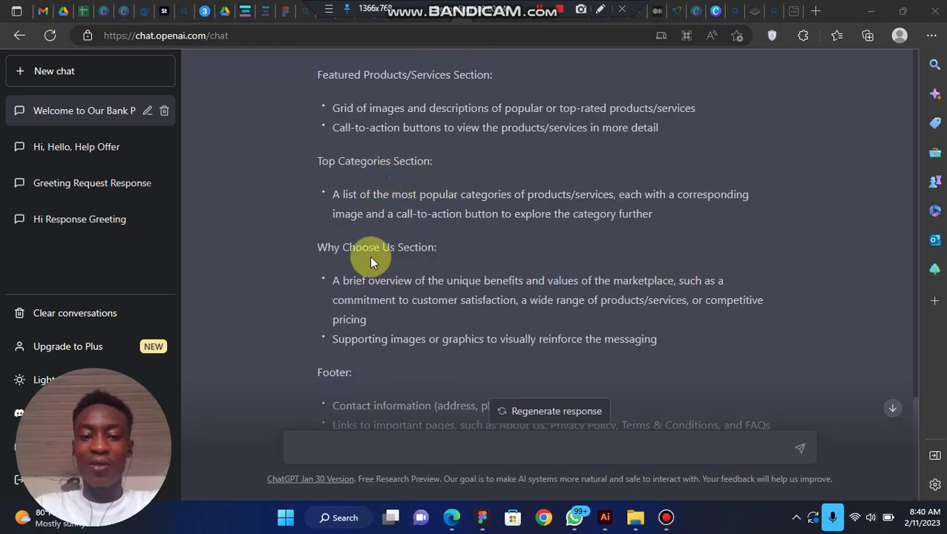
pyautogui.scroll(-4, 371, 256)
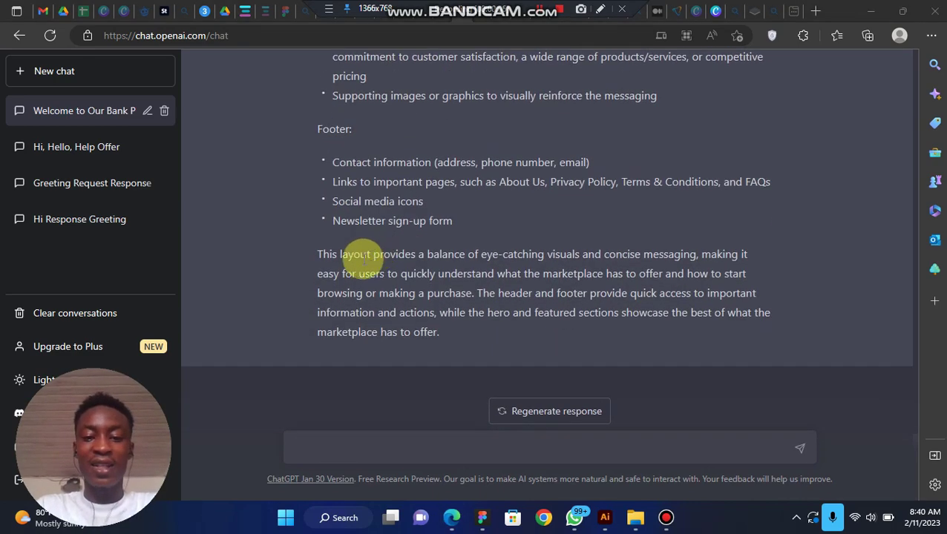
pyautogui.scroll(-1, 400, 272)
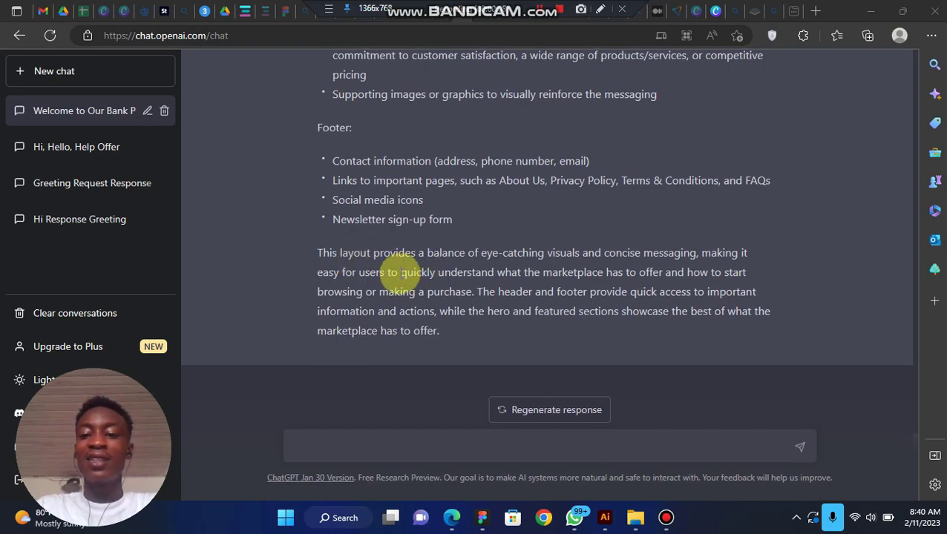